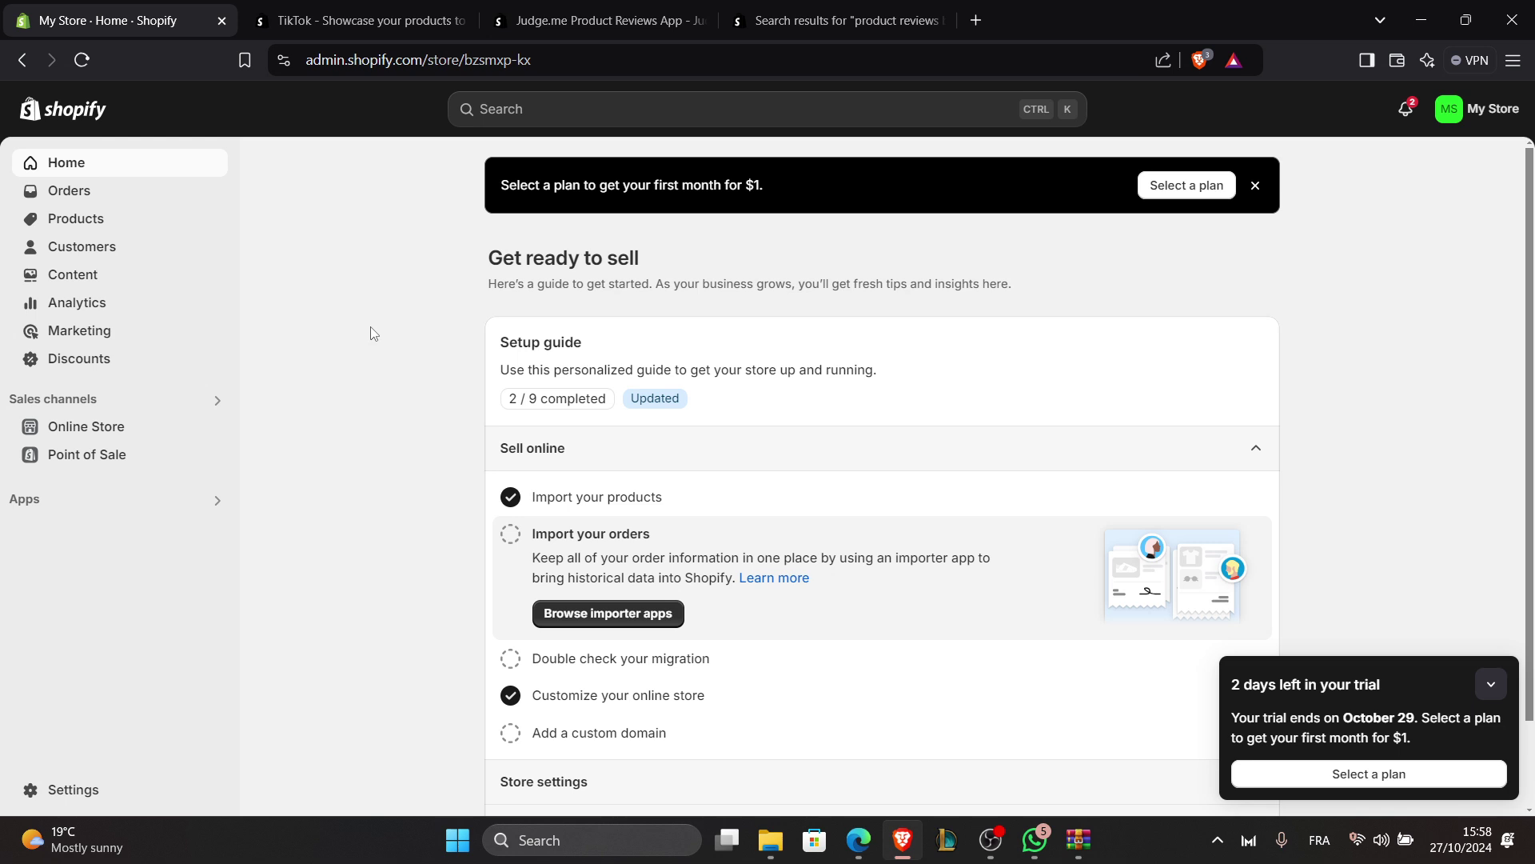
Step: Open the admin-wide search and start entering 'Snapchat' to see app suggestions
{"action": "left_click", "coordinate": [123, 434]}
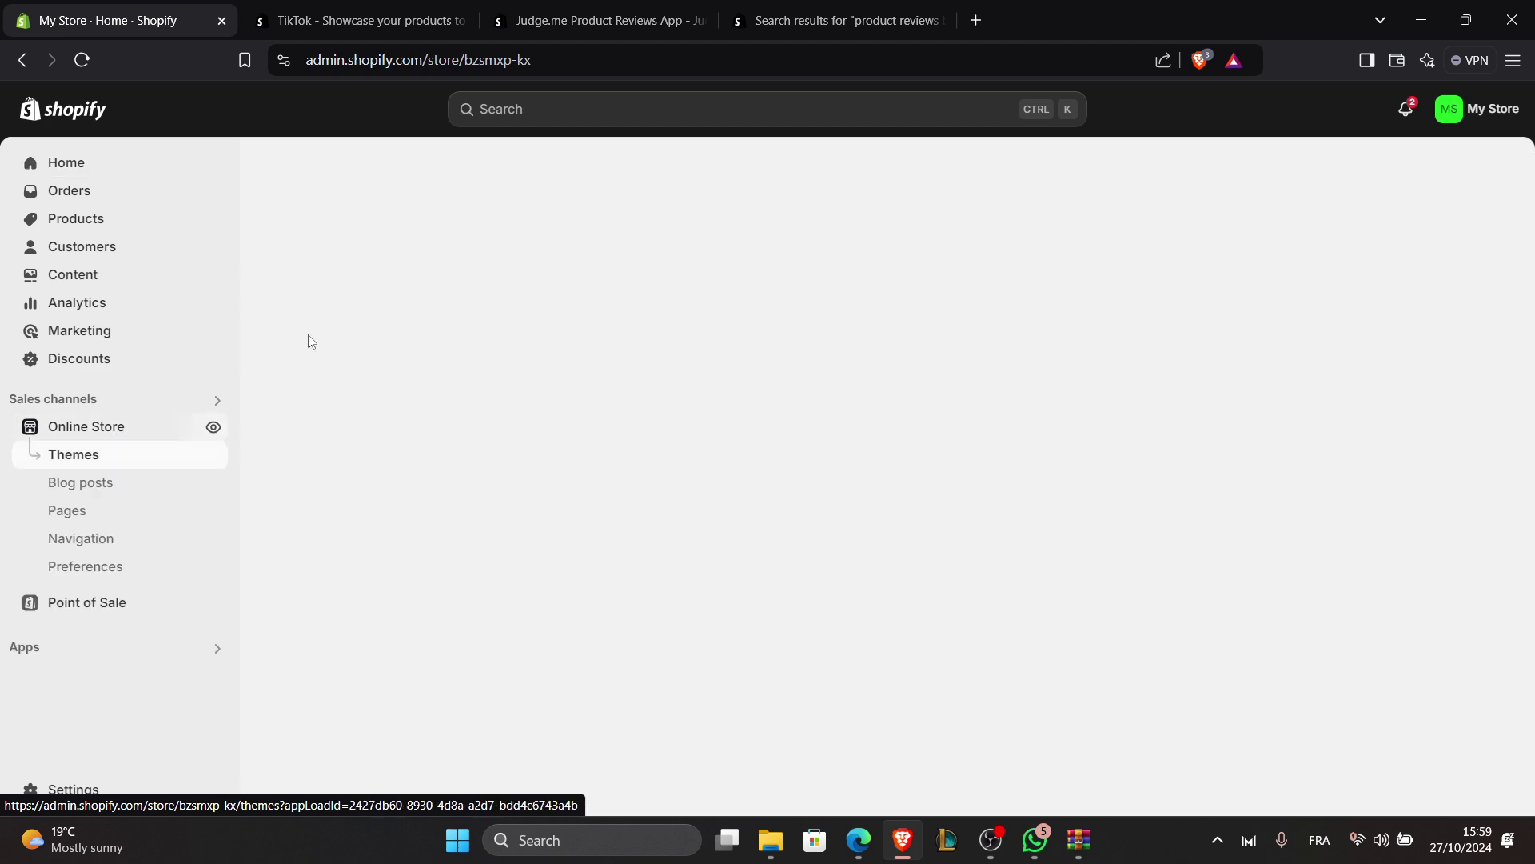
{"action": "left_click", "coordinate": [531, 112]}
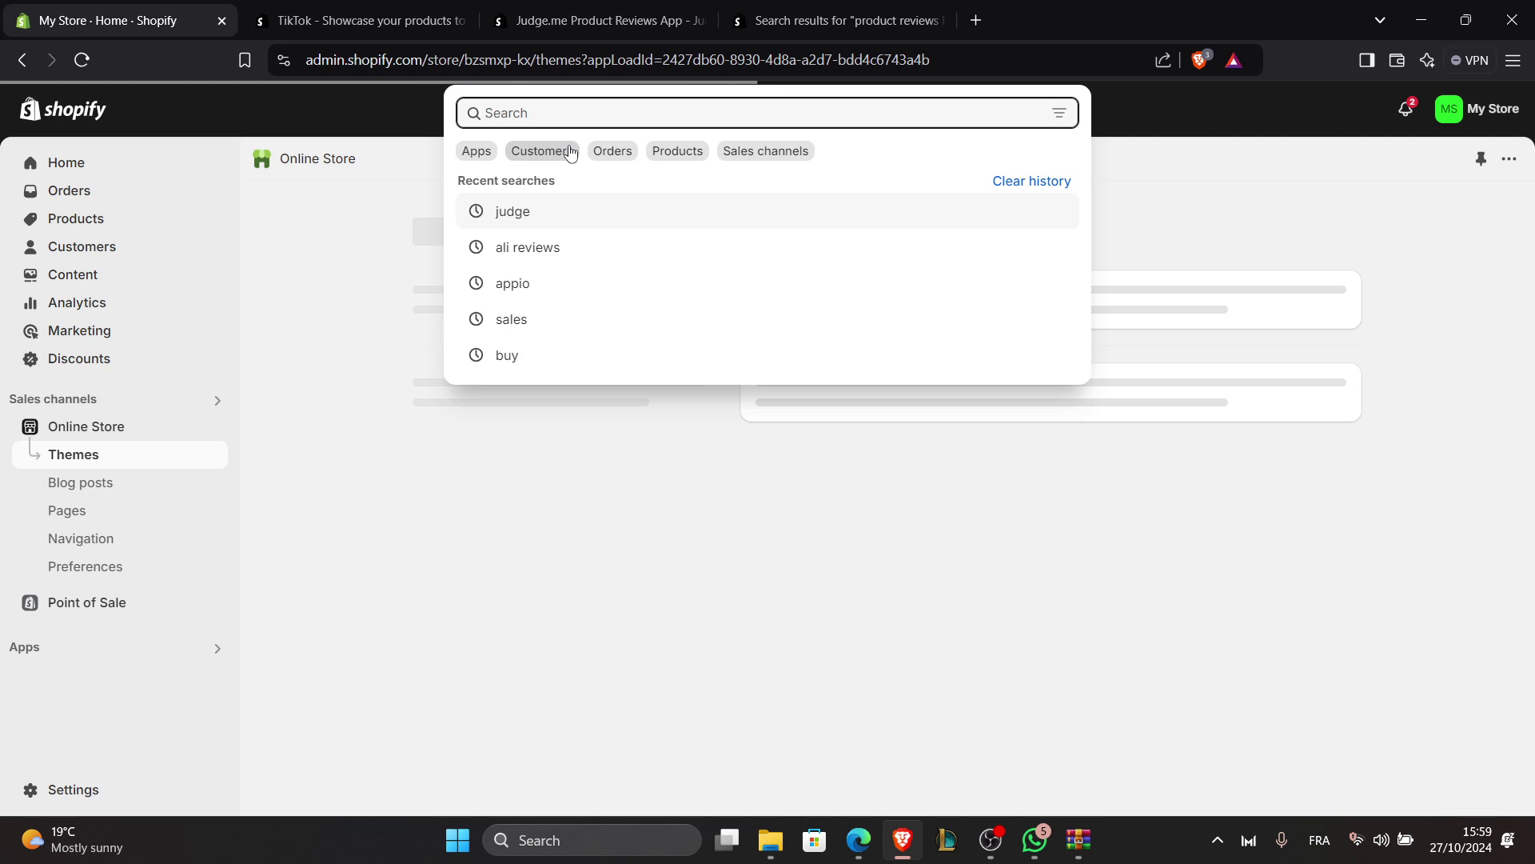
{"action": "type", "text": "Sna"}
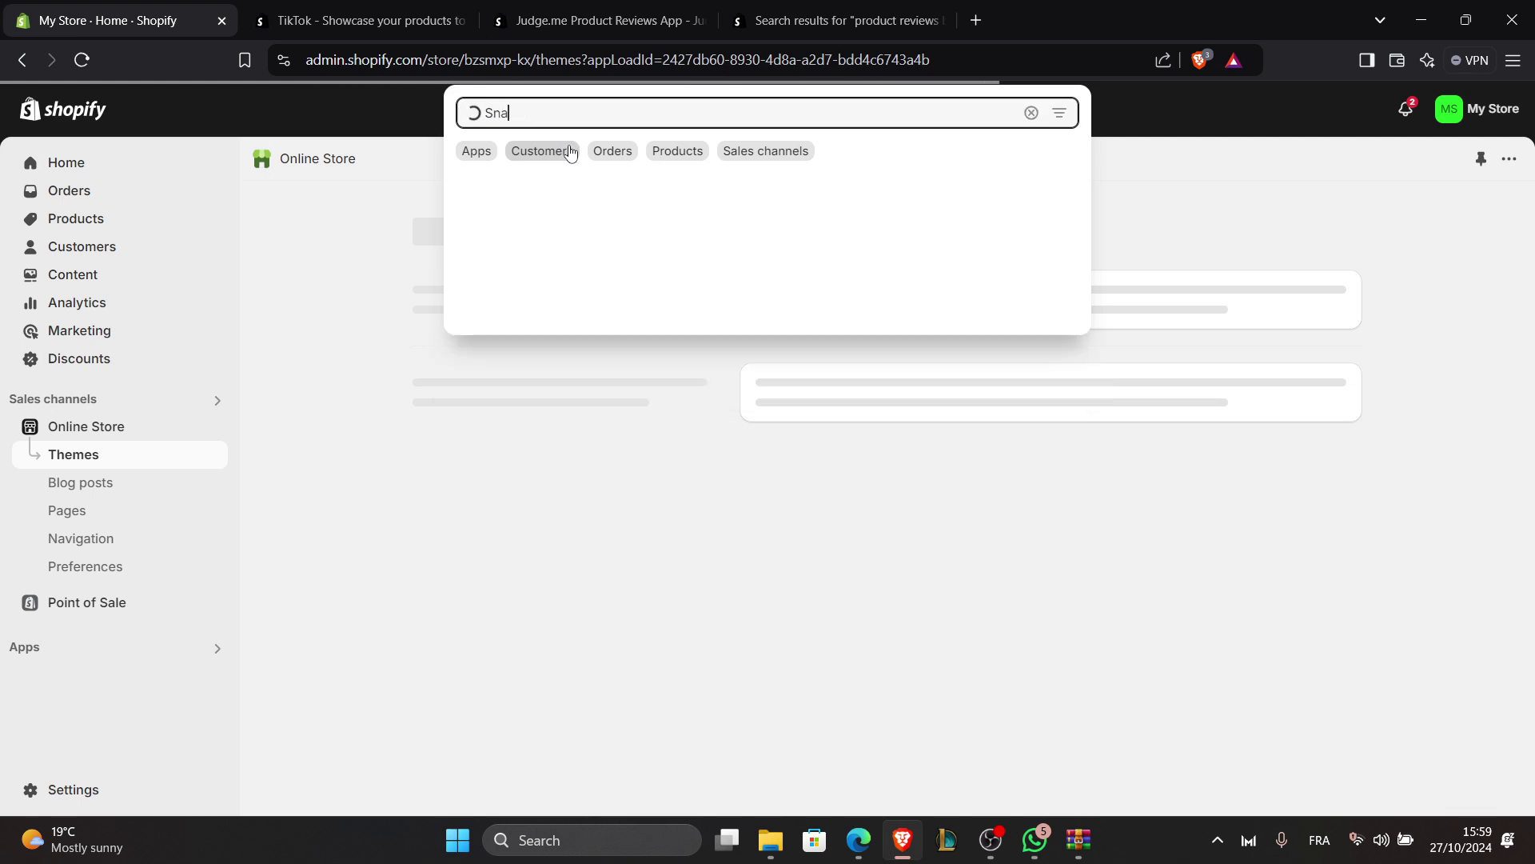
{"action": "type", "text": "pchat"}
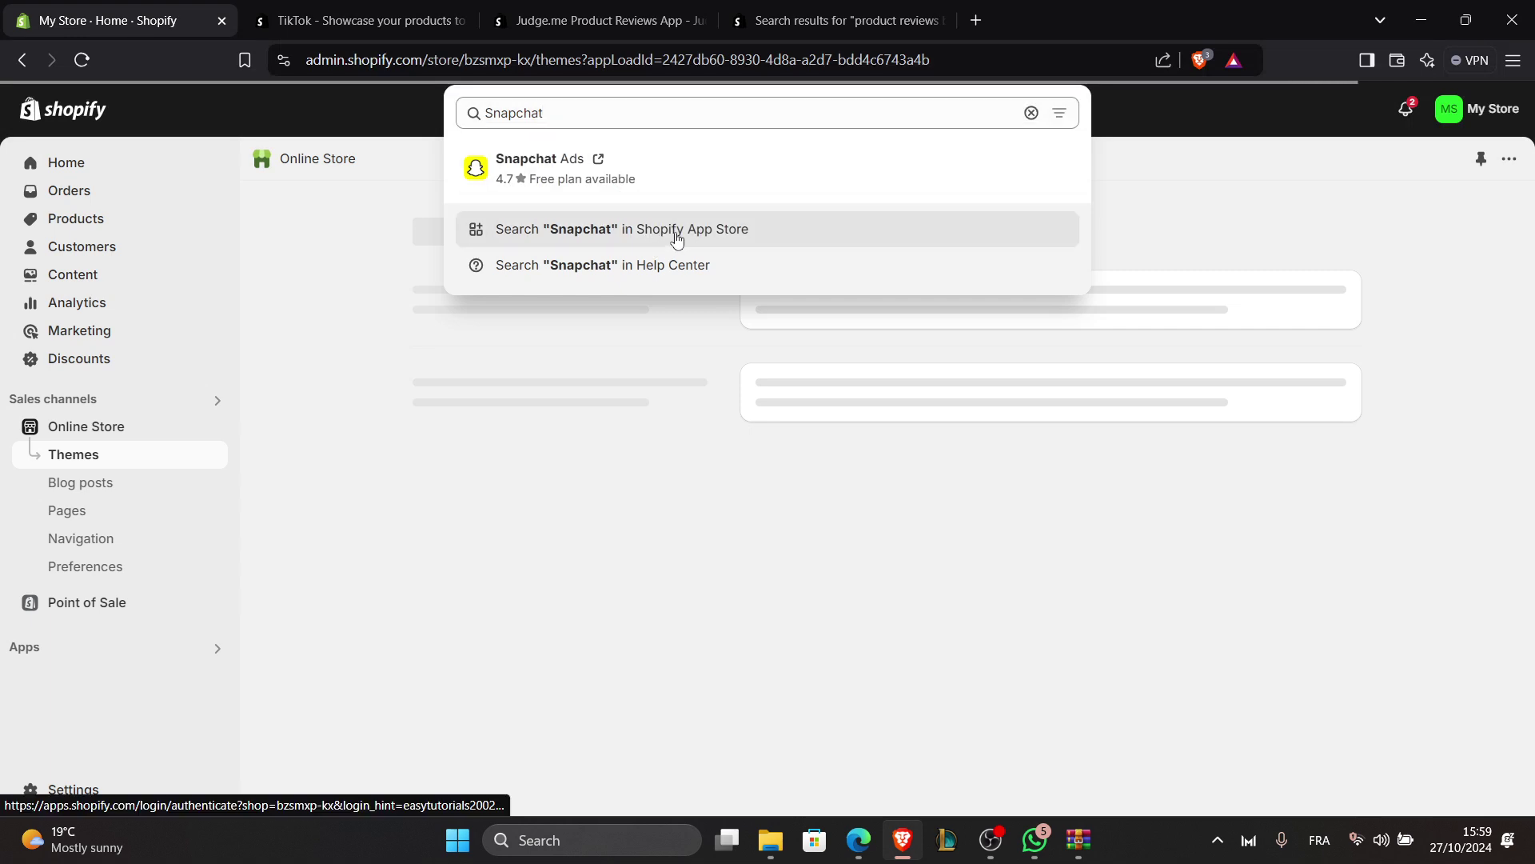
Step: Search the Shopify App Store for 'Snapchat' and open the Snapchat Ads listing
{"action": "left_click", "coordinate": [678, 229]}
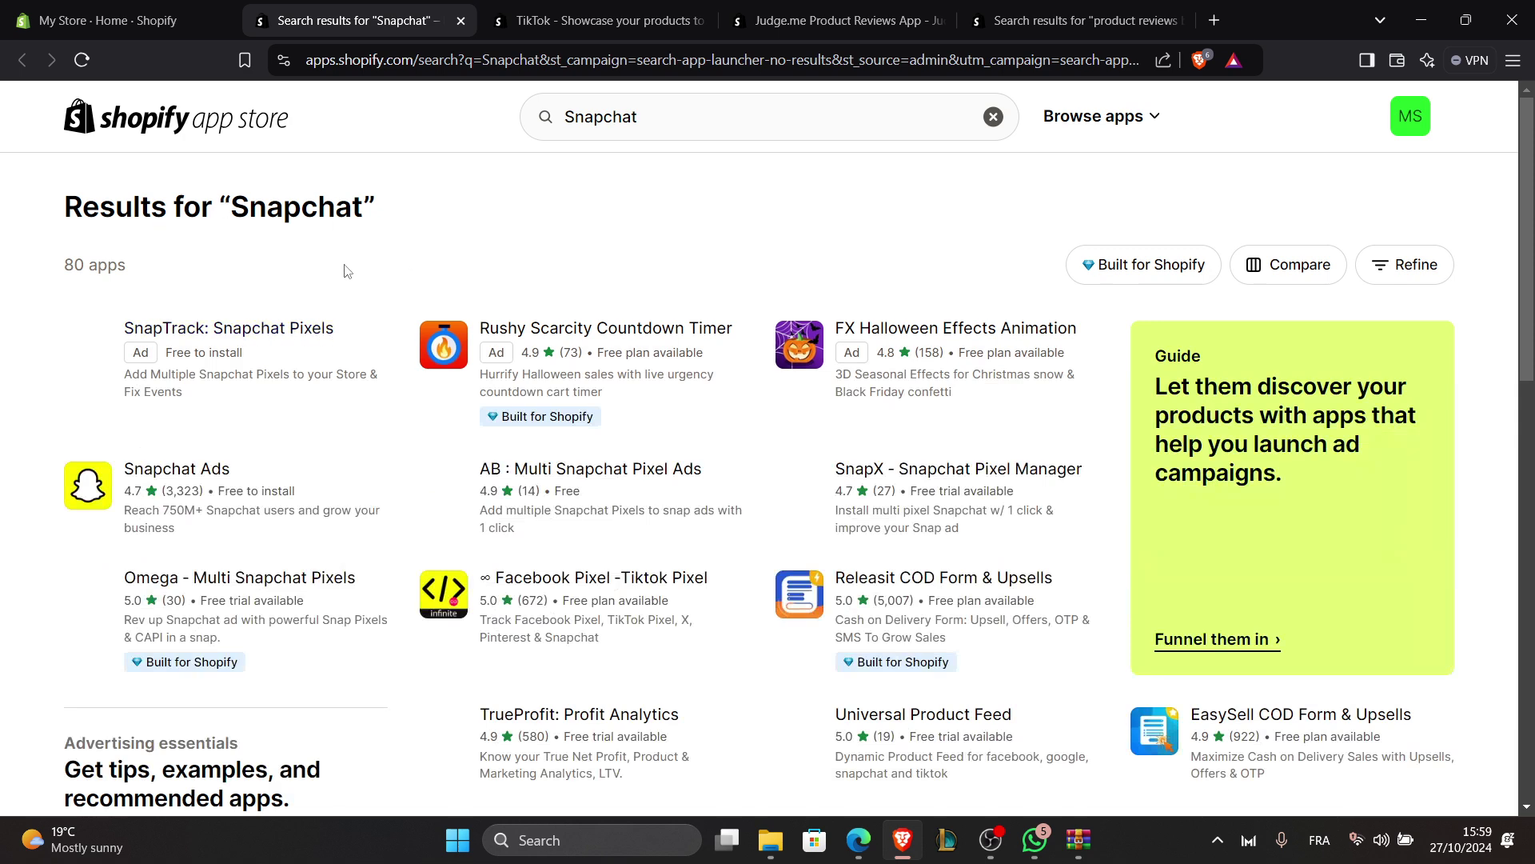
{"action": "left_click", "coordinate": [207, 475]}
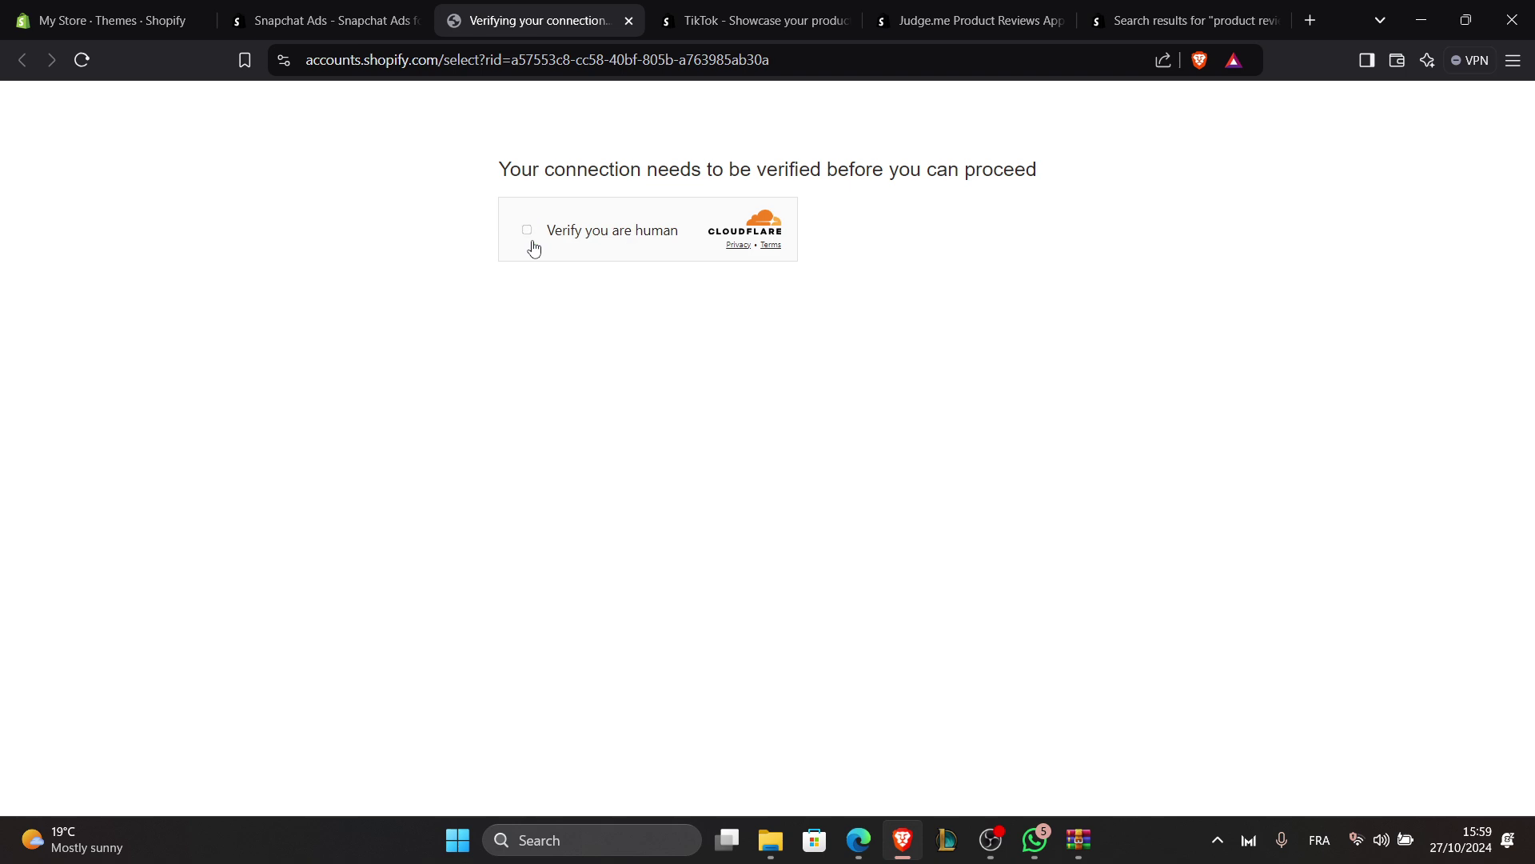
Step: Tick the Cloudflare 'Verify you are human' checkbox to pass the connection check
{"action": "left_click", "coordinate": [527, 230]}
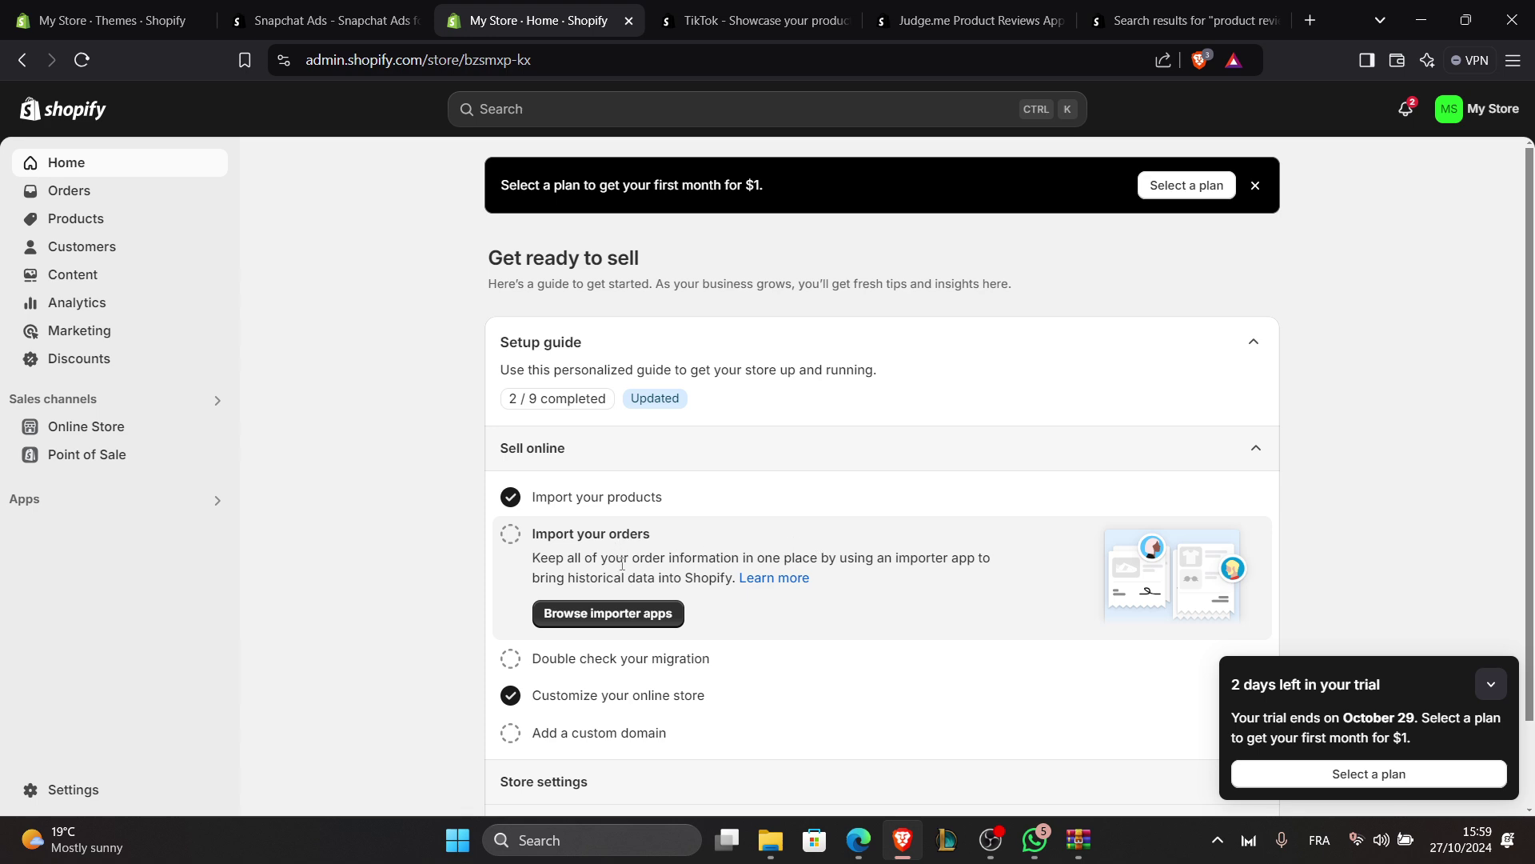
Step: Open the installed apps list from Apps and search it for 'snapchat'
{"action": "left_click", "coordinate": [216, 502]}
{"action": "left_click", "coordinate": [209, 498]}
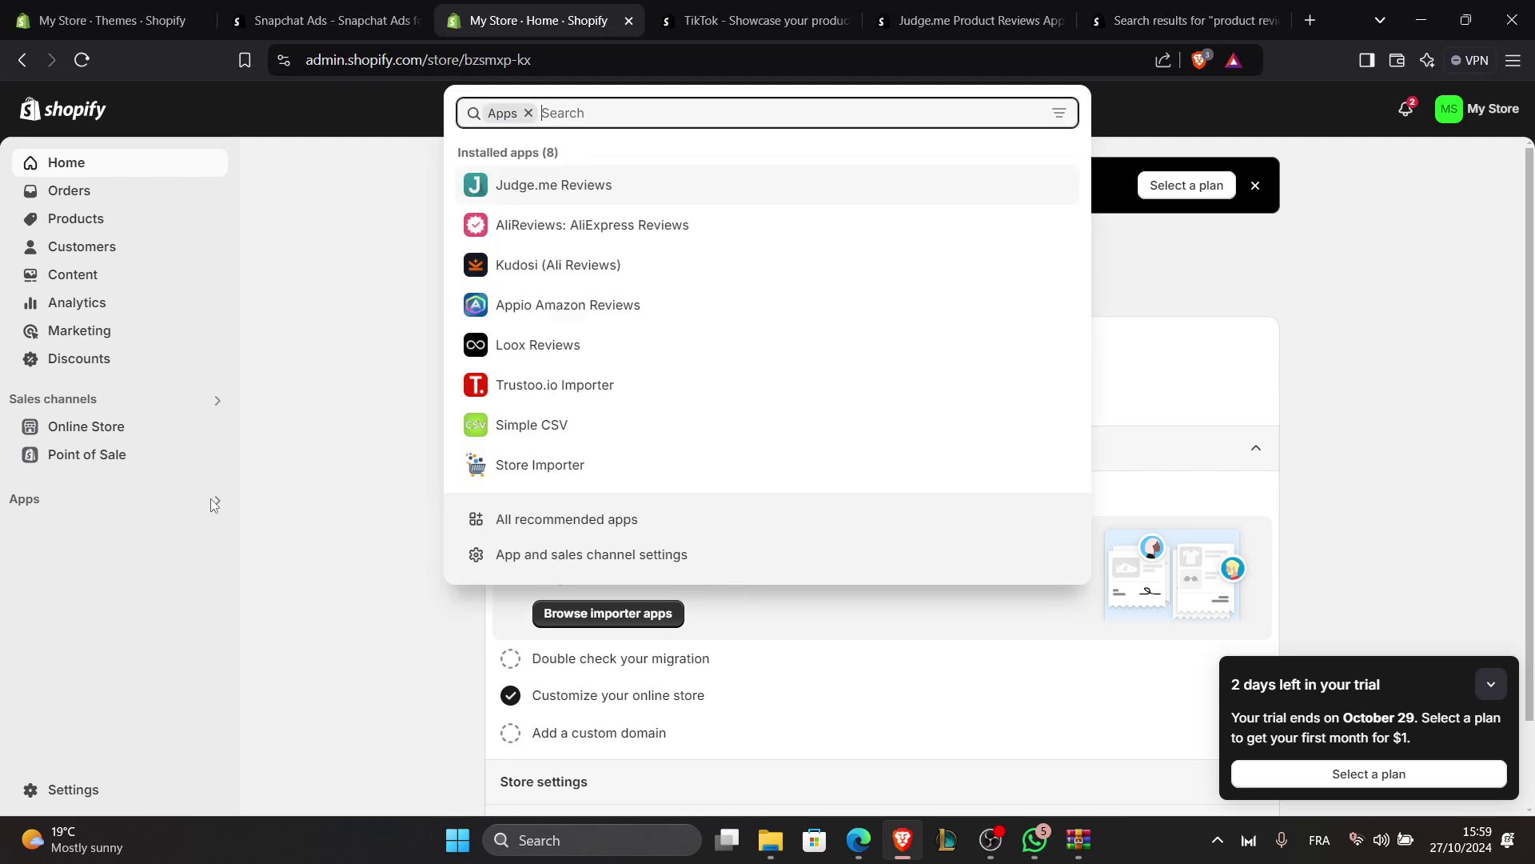
{"action": "left_click", "coordinate": [155, 505]}
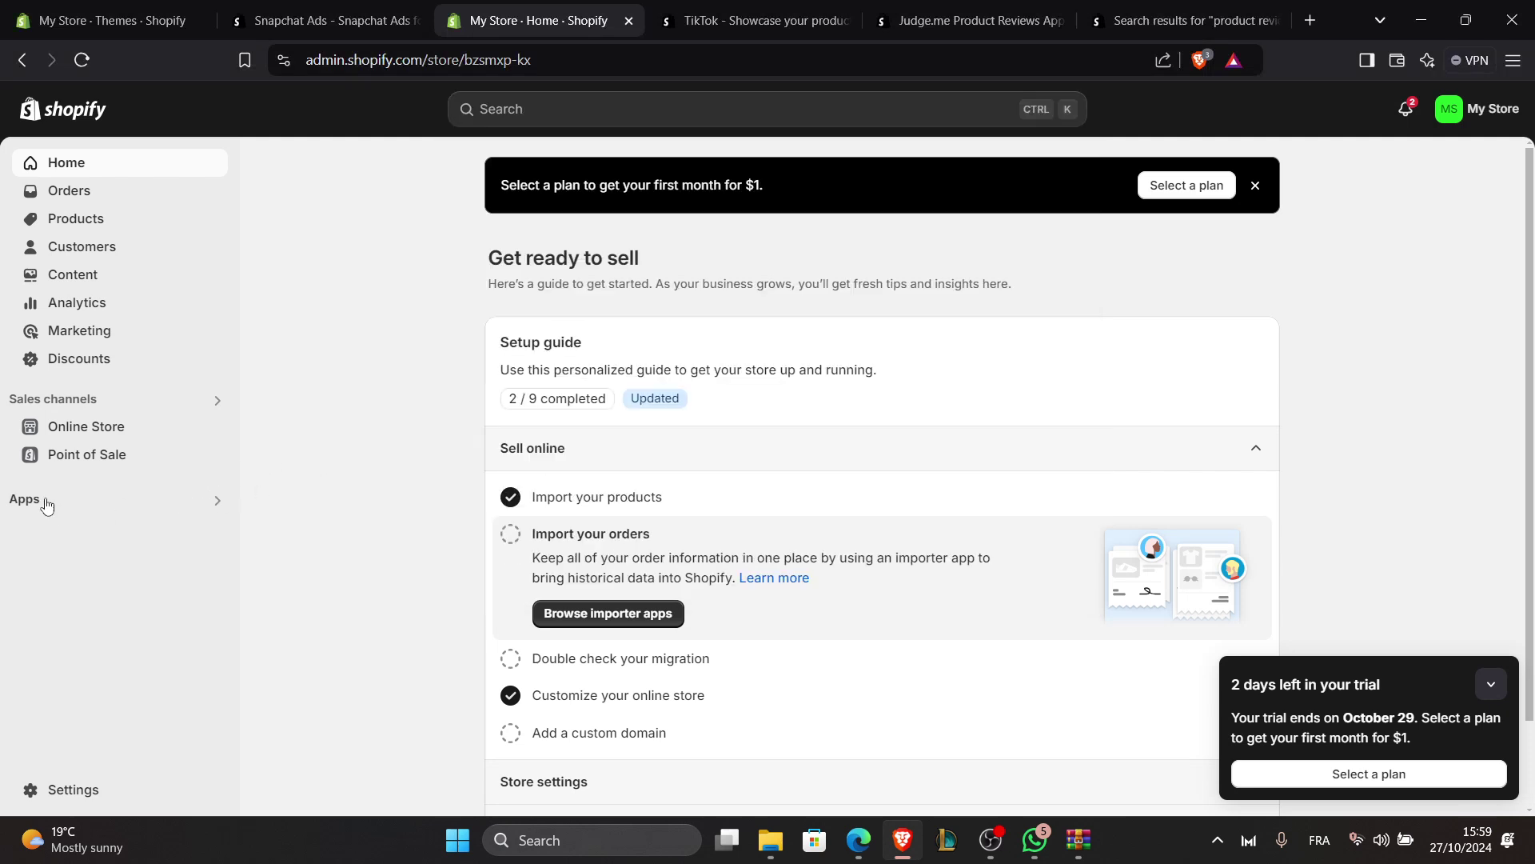
{"action": "left_click", "coordinate": [45, 498]}
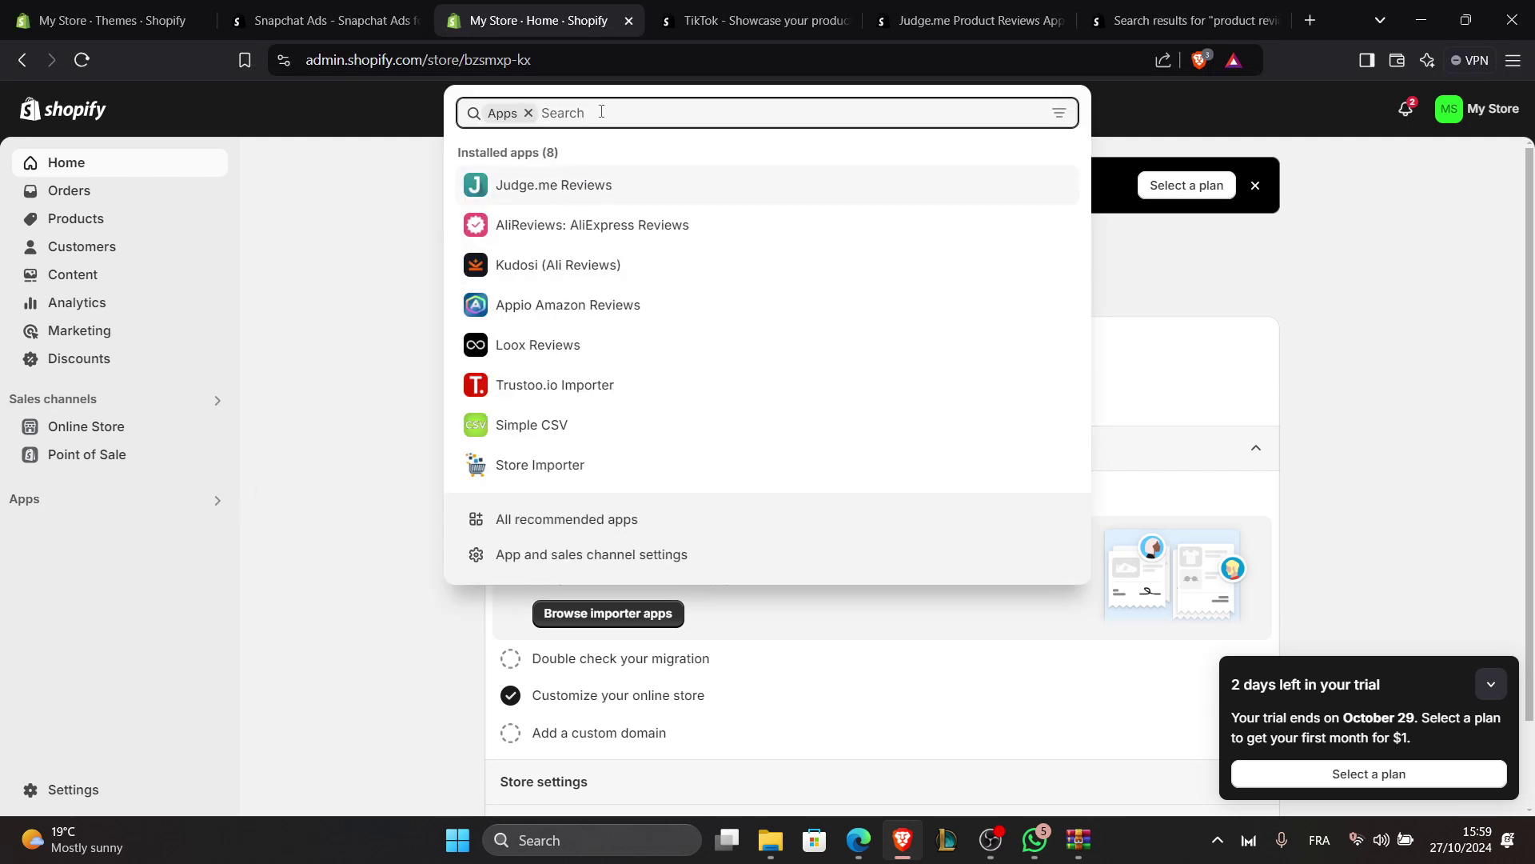
{"action": "type", "text": "snapchat"}
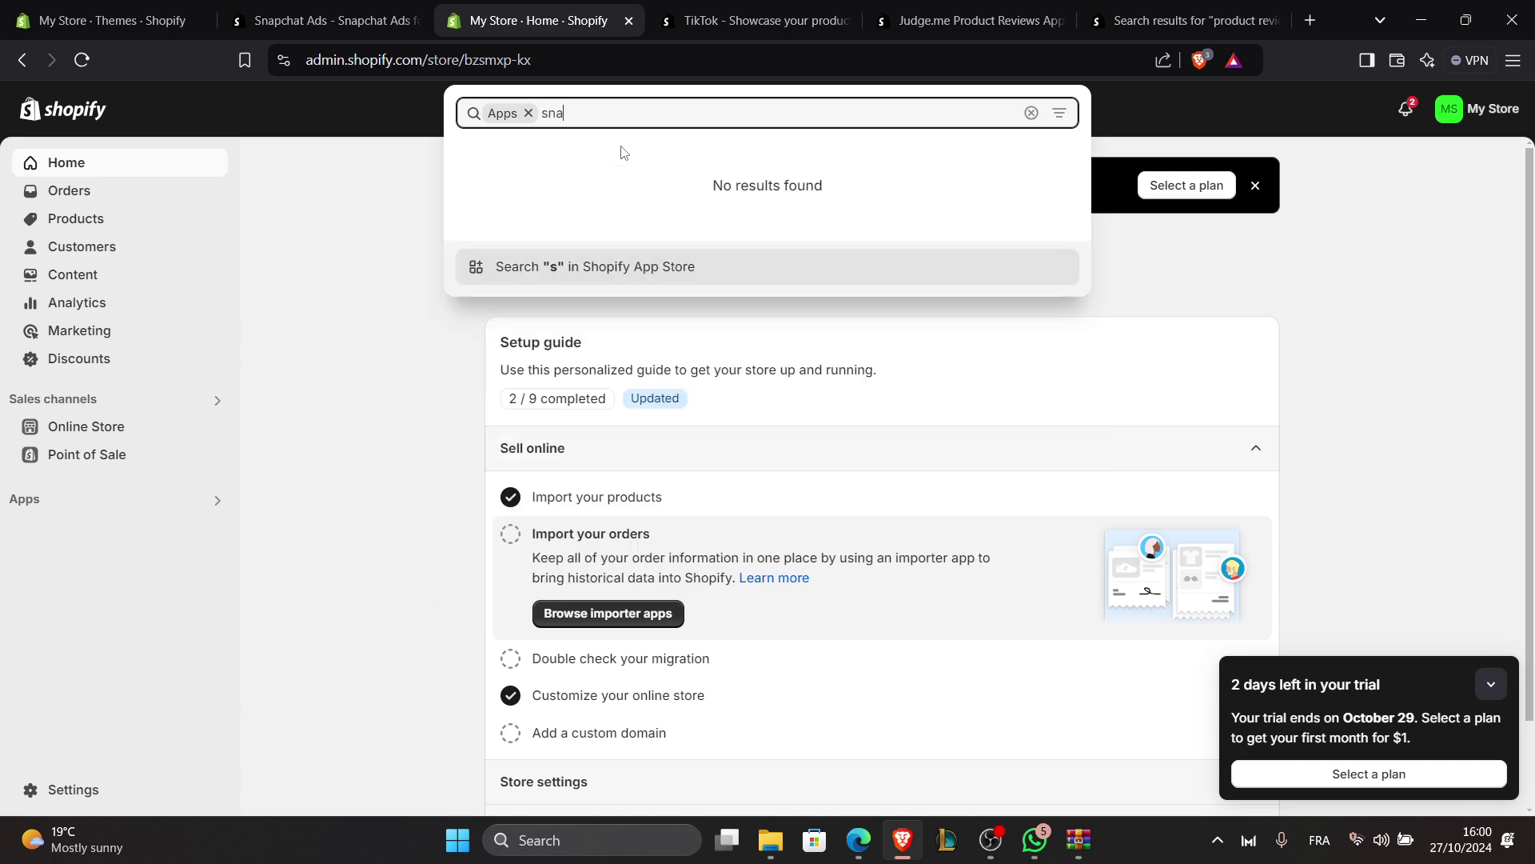